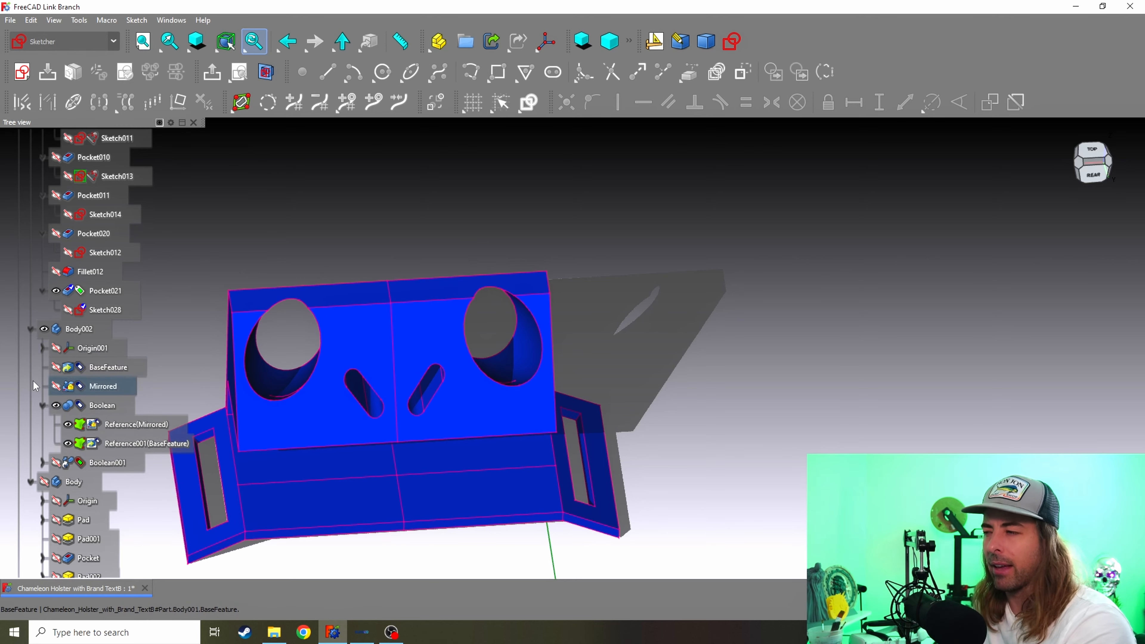
Show Boolean001 in Body002, hide the original Boolean, and select the Refined shape nested under Boolean001.
{"action": "left_click", "coordinate": [56, 463]}
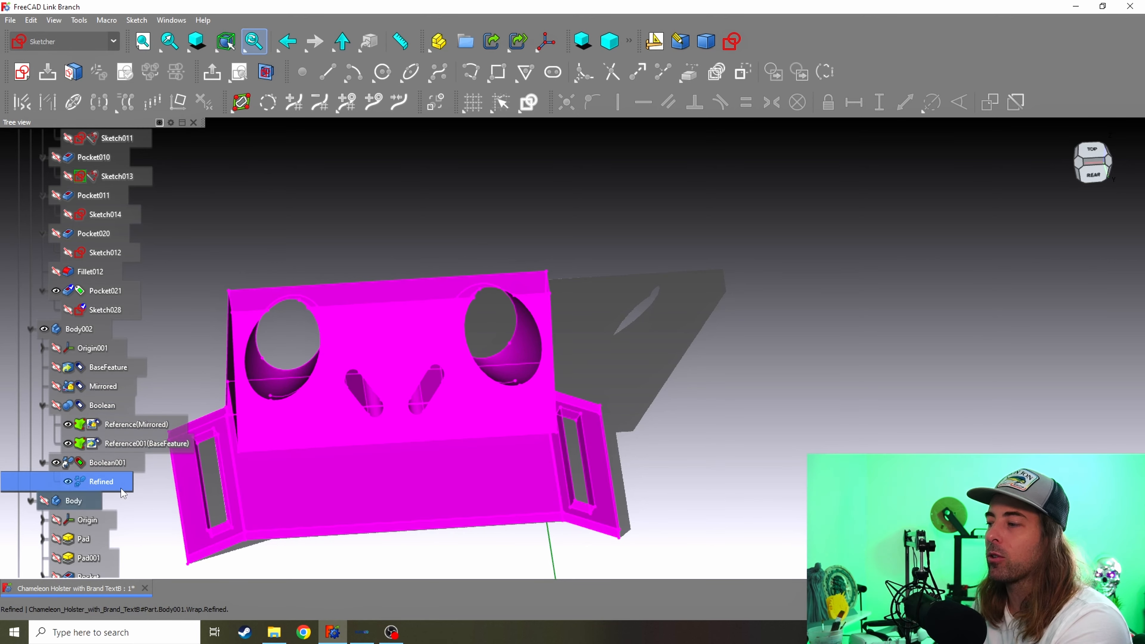
{"action": "left_click", "coordinate": [56, 406]}
{"action": "left_click", "coordinate": [109, 411]}
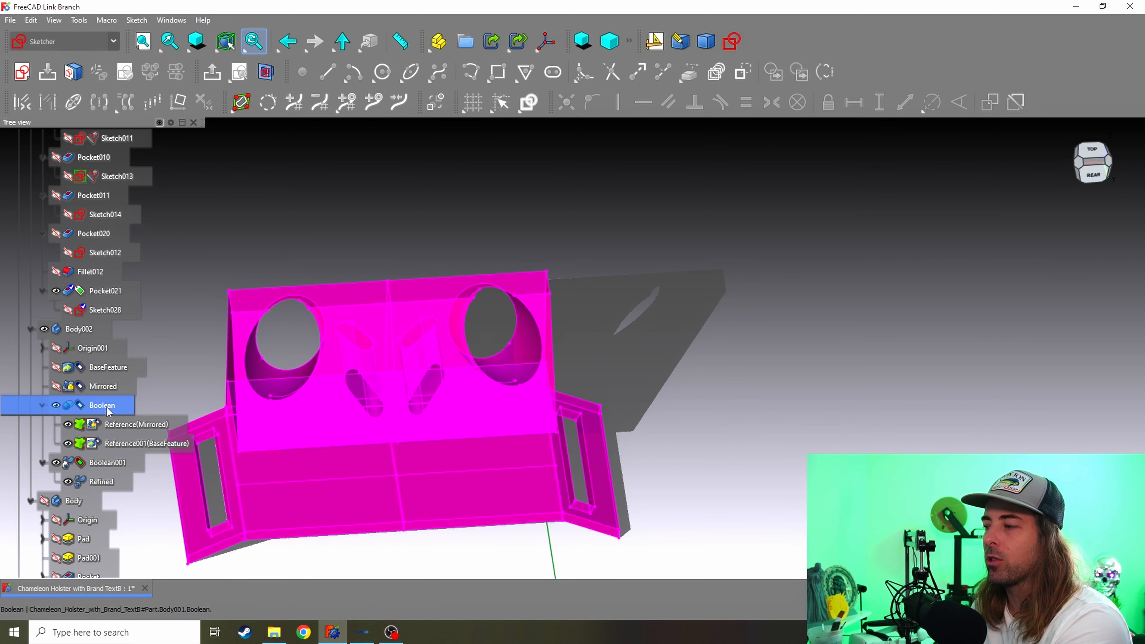
{"action": "key", "text": "space"}
{"action": "left_click", "coordinate": [97, 484]}
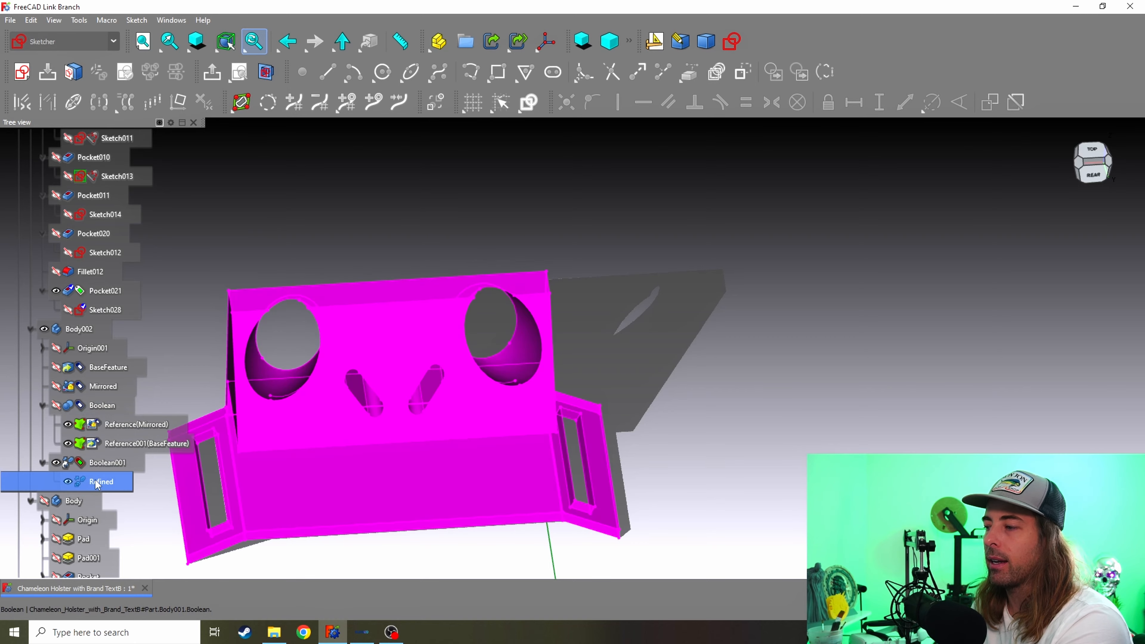
Switch to the Part workbench and locate the Refine shape command among the ways of creating a copy of the selected shape.
{"action": "left_click", "coordinate": [68, 41]}
{"action": "left_click", "coordinate": [49, 248]}
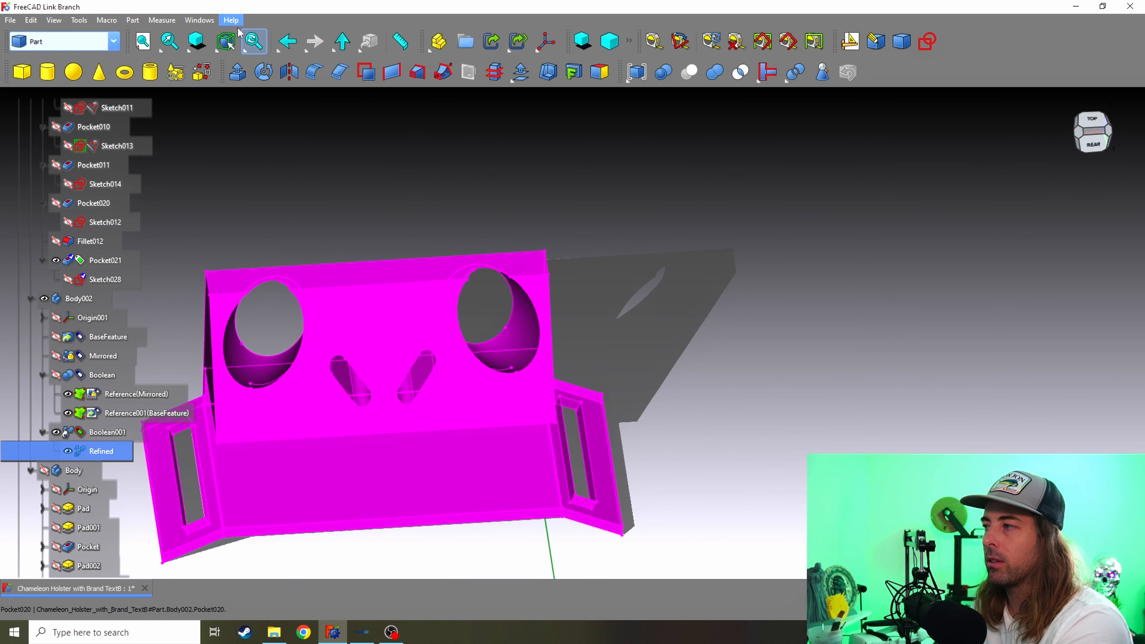
{"action": "left_click", "coordinate": [131, 26]}
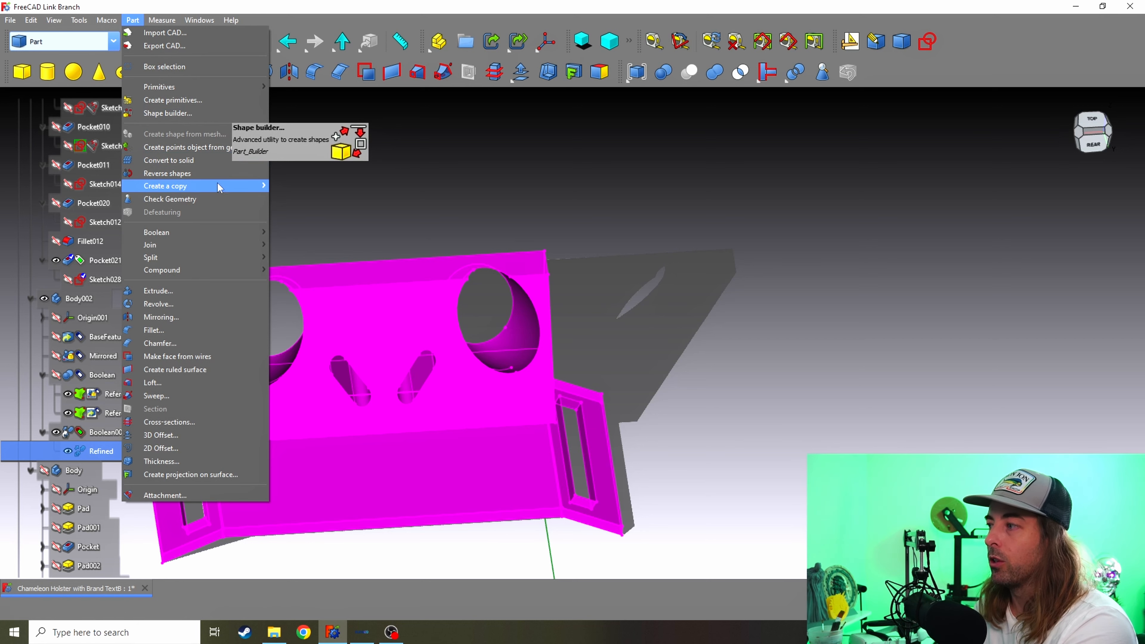
{"action": "mouse_move", "coordinate": [219, 187]}
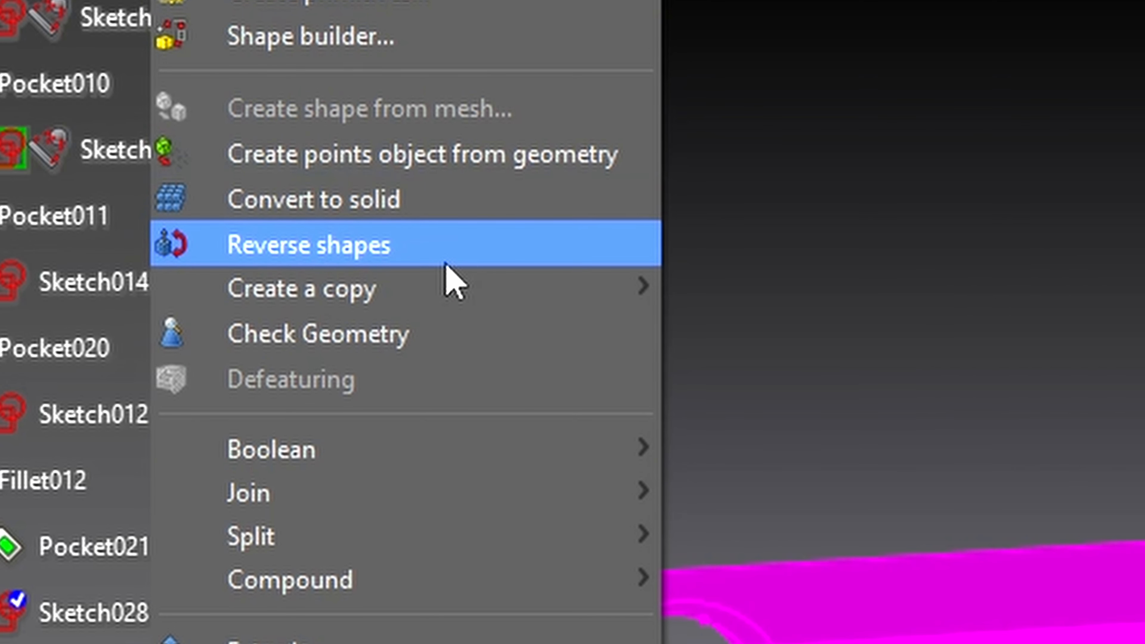
{"action": "mouse_move", "coordinate": [642, 290]}
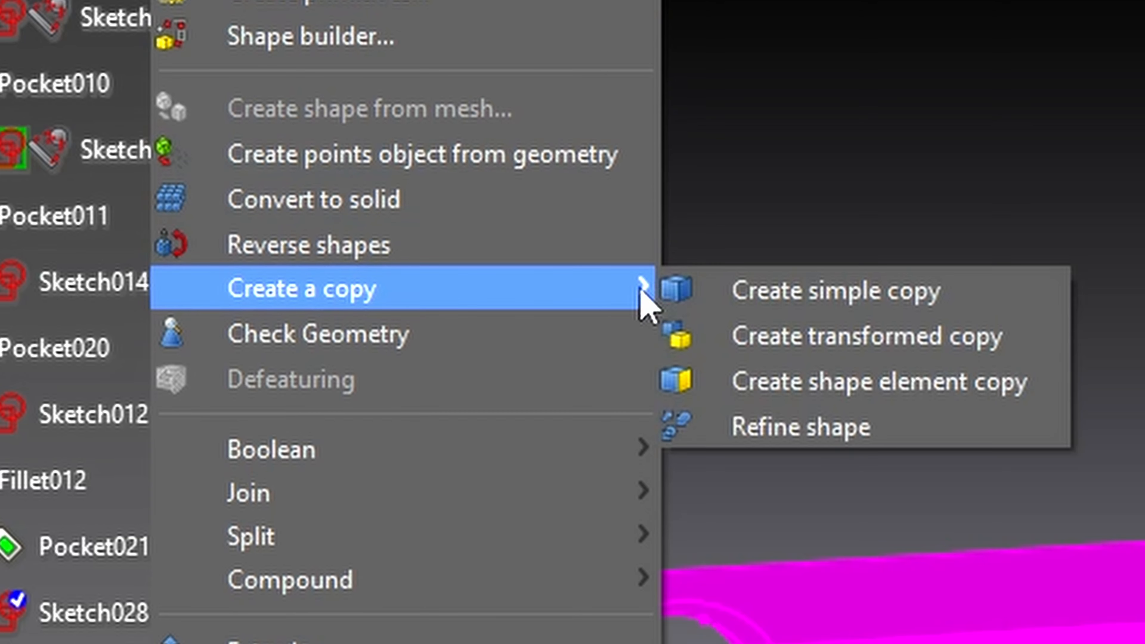
{"action": "left_click", "coordinate": [778, 433]}
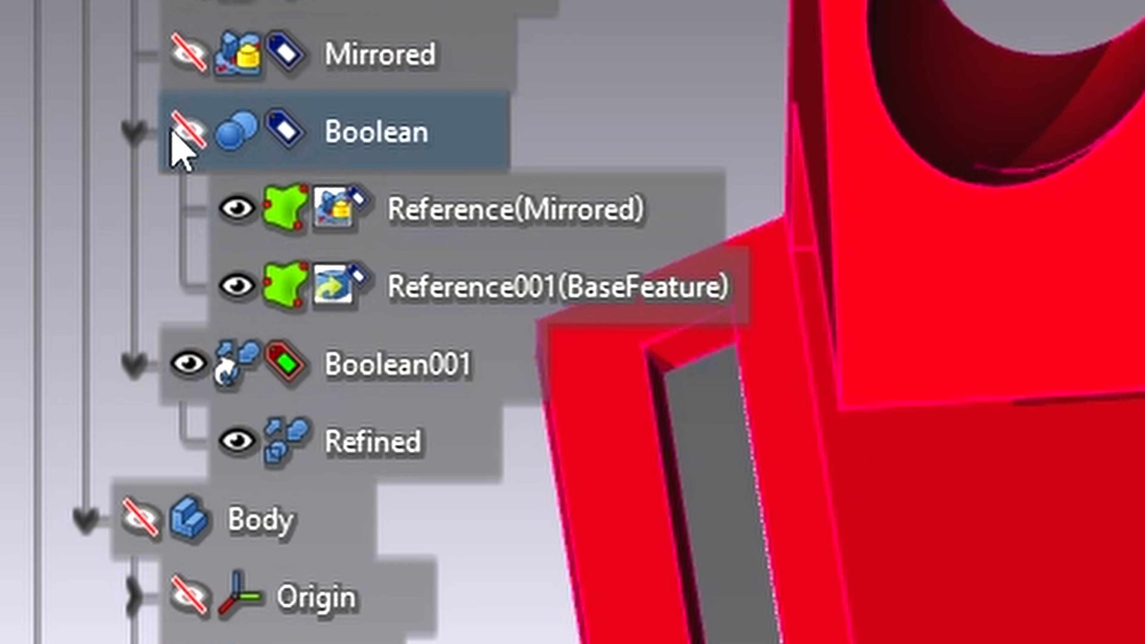
Alternate the visibility of Boolean and Boolean001 to compare unrefined and refined geometry, leaving only Boolean001 visible.
{"action": "left_click", "coordinate": [54, 375]}
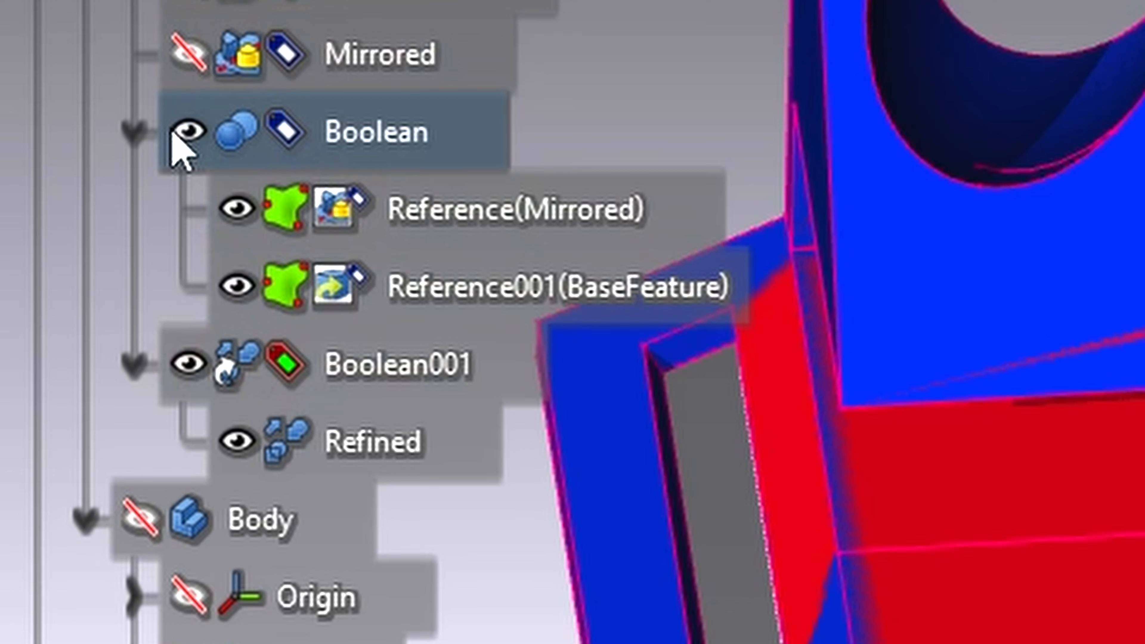
{"action": "left_click", "coordinate": [187, 364]}
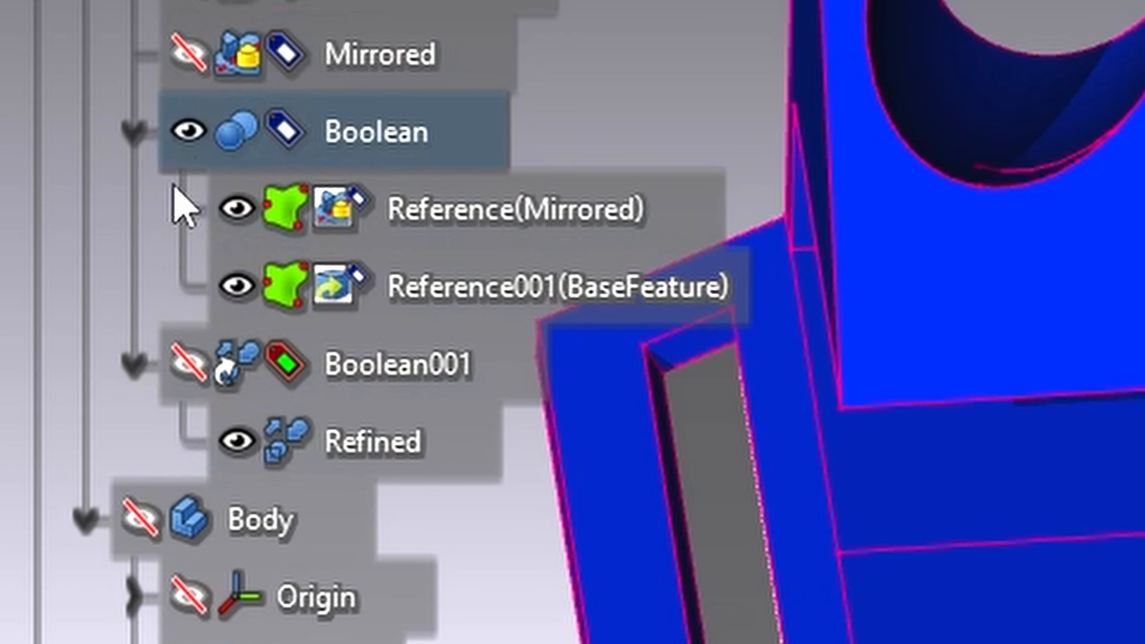
{"action": "left_click", "coordinate": [189, 131]}
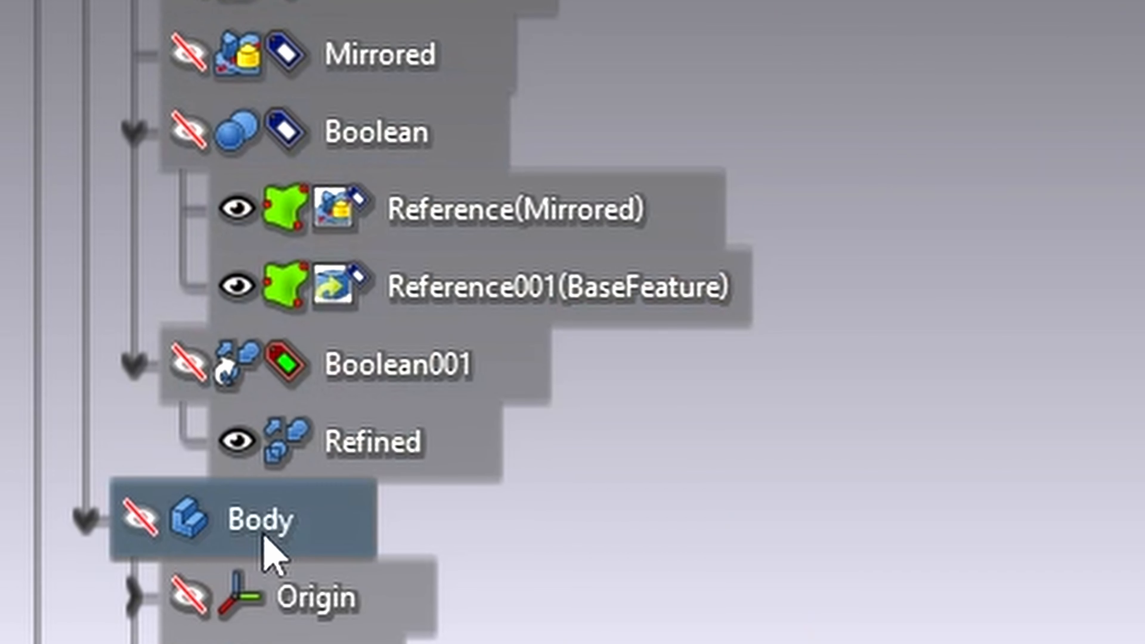
{"action": "left_click", "coordinate": [188, 367]}
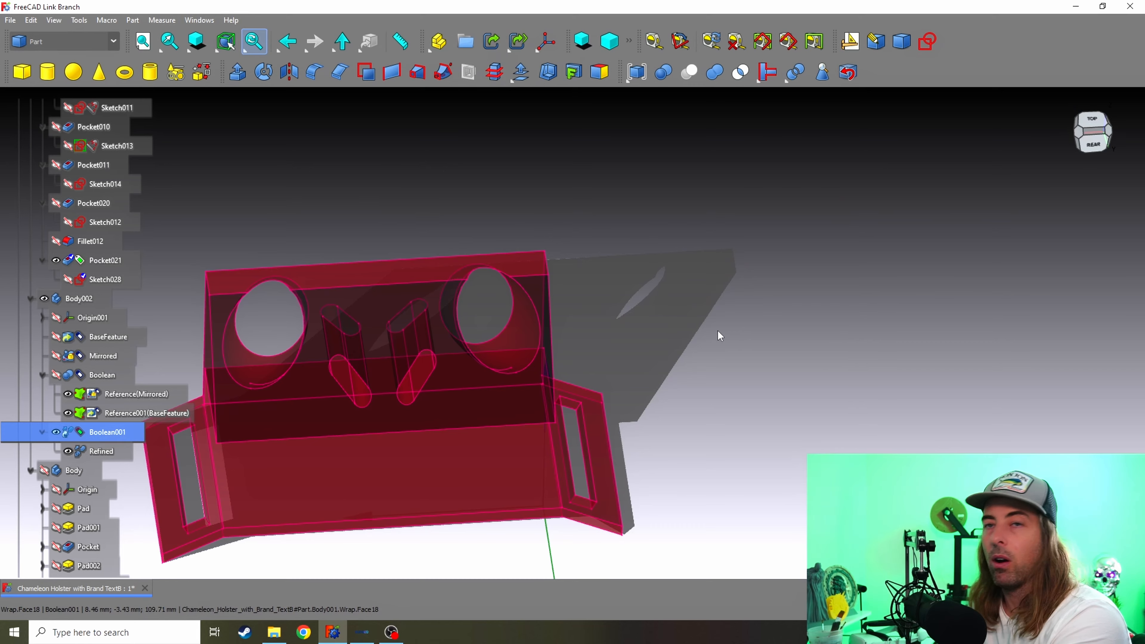
{"action": "left_click", "coordinate": [652, 497]}
{"action": "middle_click_drag", "start_coordinate": [622, 550], "coordinate": [674, 366]}
{"action": "middle_click_drag", "start_coordinate": [562, 310], "coordinate": [504, 264]}
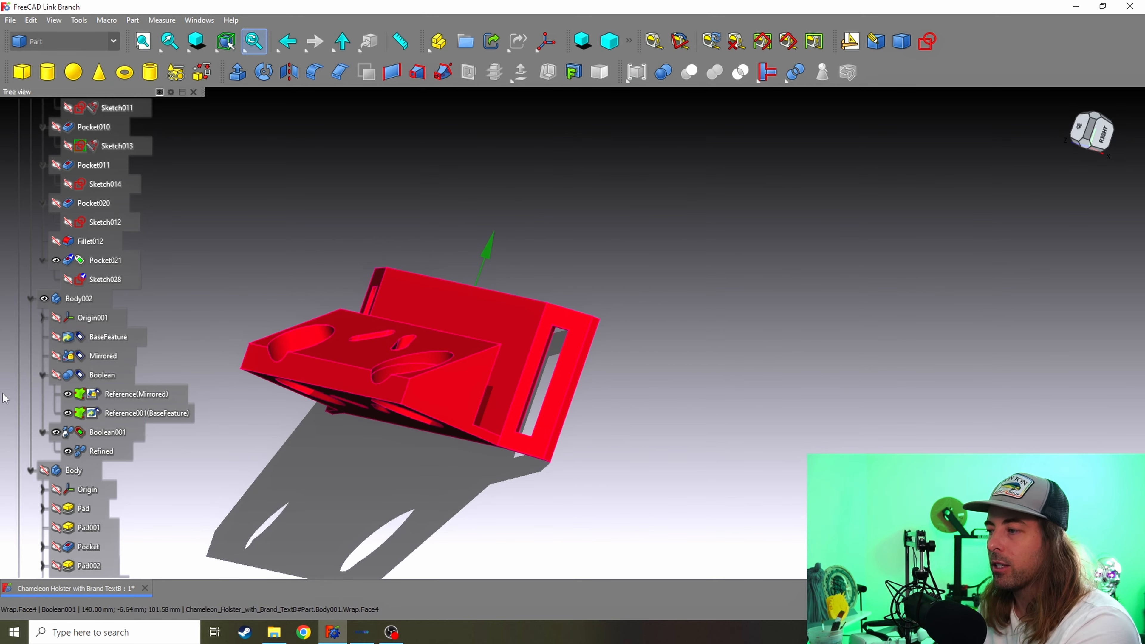
Hide Boolean001 and trace Body003's BaseFeature001(Boolean001) back to the Refined shape.
{"action": "left_click", "coordinate": [57, 432]}
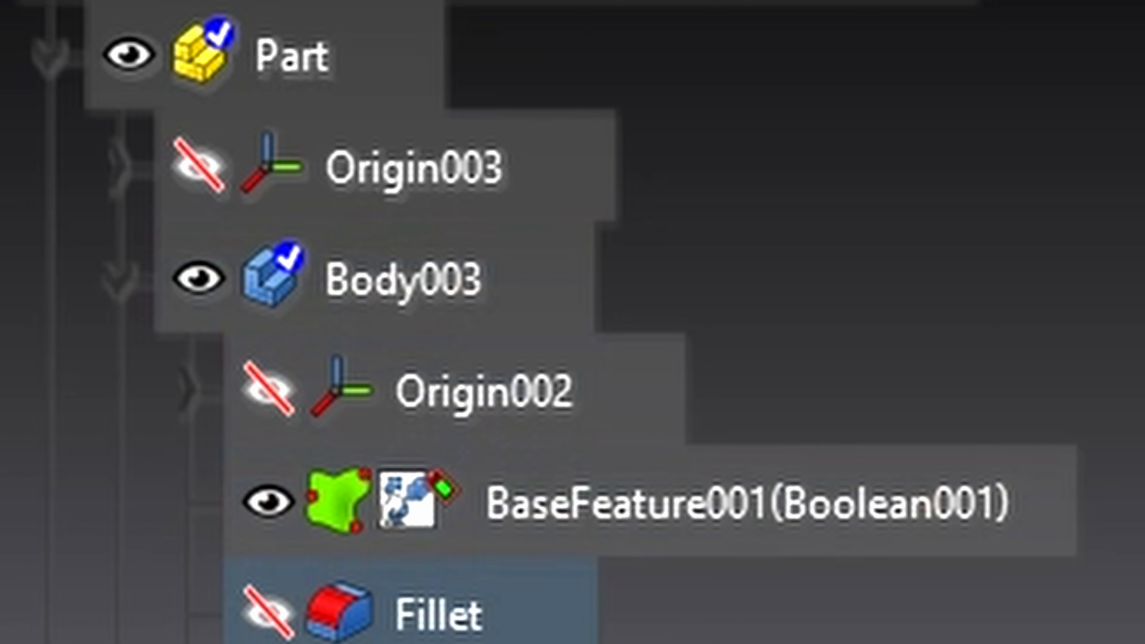
{"action": "left_click", "coordinate": [532, 521]}
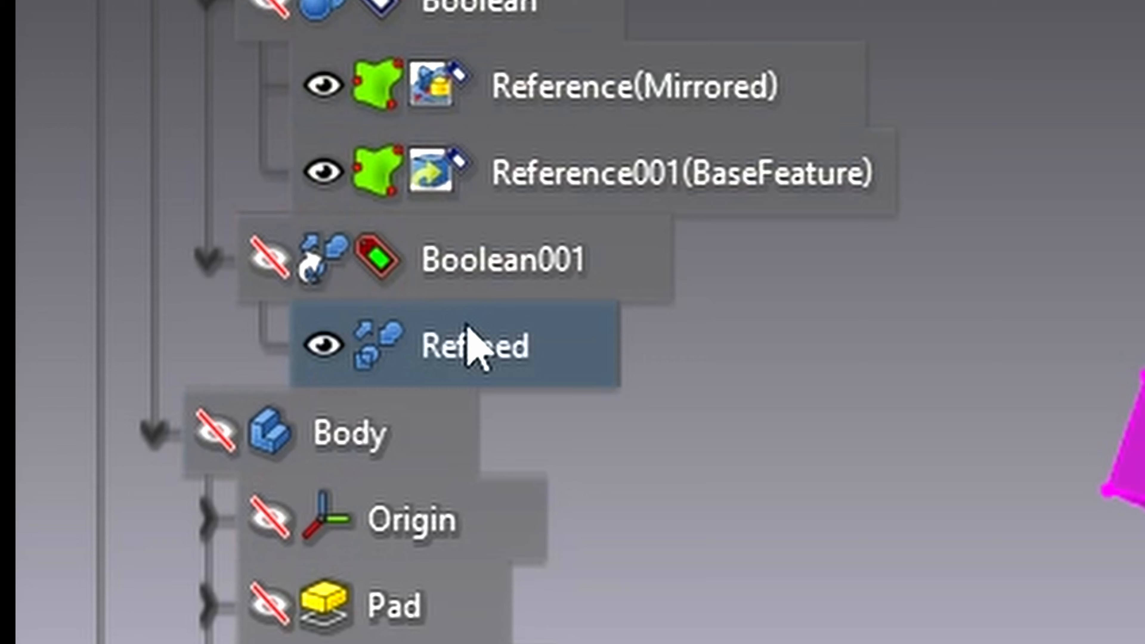
{"action": "left_click", "coordinate": [469, 339]}
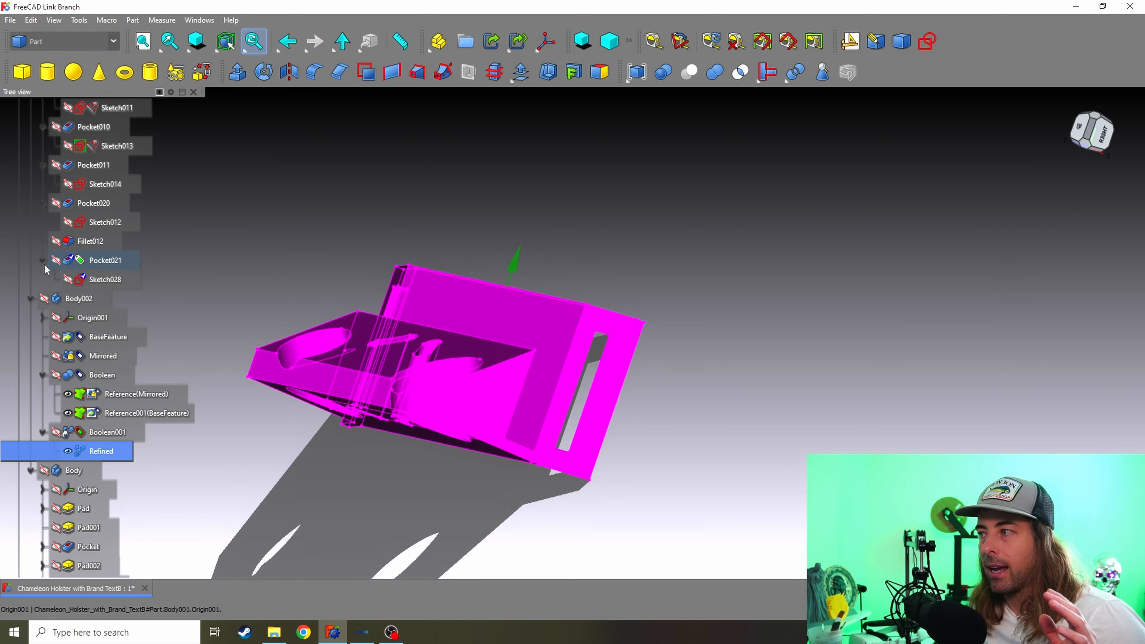
Show the first Fillet of Body003 in place of its base feature and open it for editing.
{"action": "scroll", "coordinate": [93, 288], "scroll_direction": "up", "scroll_amount": 4}
{"action": "left_click", "coordinate": [120, 213]}
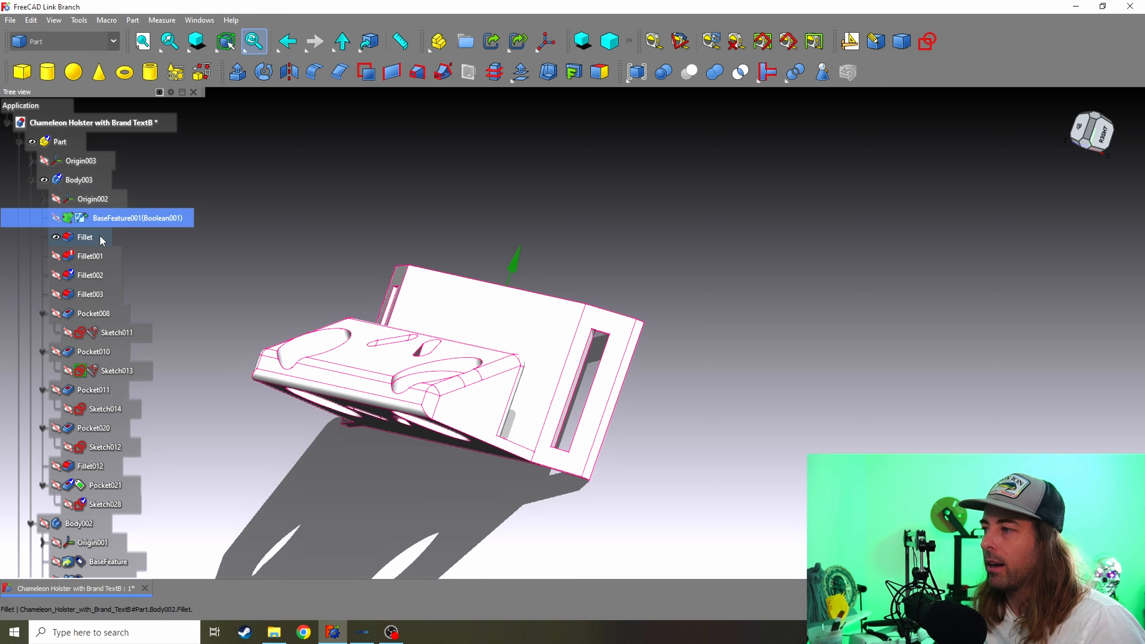
{"action": "double_click", "coordinate": [101, 239]}
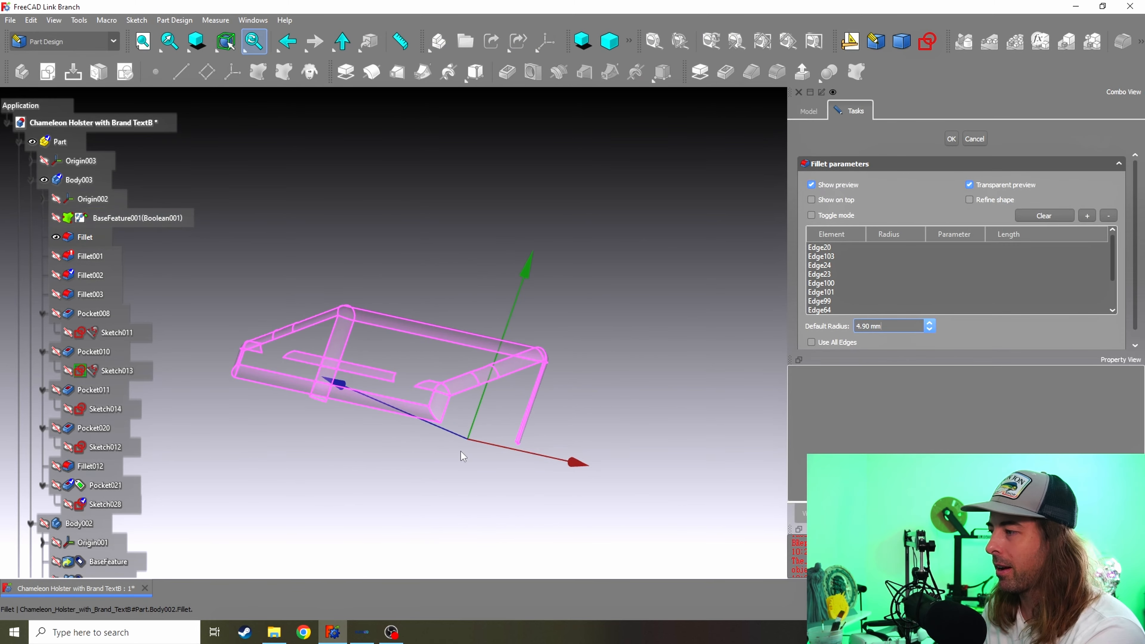
Make BaseFeature001(Boolean001) visible together with the Fillet preview.
{"action": "middle_click_drag", "start_coordinate": [462, 460], "coordinate": [675, 366]}
{"action": "left_click", "coordinate": [22, 223]}
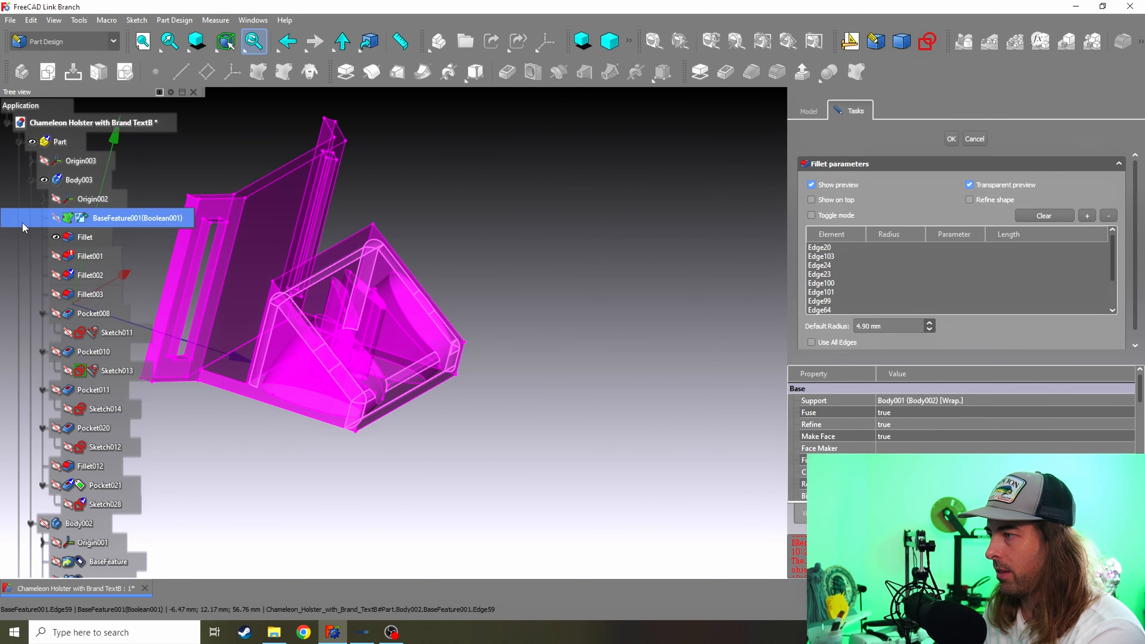
{"action": "left_click", "coordinate": [58, 237]}
{"action": "left_click", "coordinate": [54, 219]}
{"action": "middle_click_drag", "start_coordinate": [641, 325], "coordinate": [442, 361]}
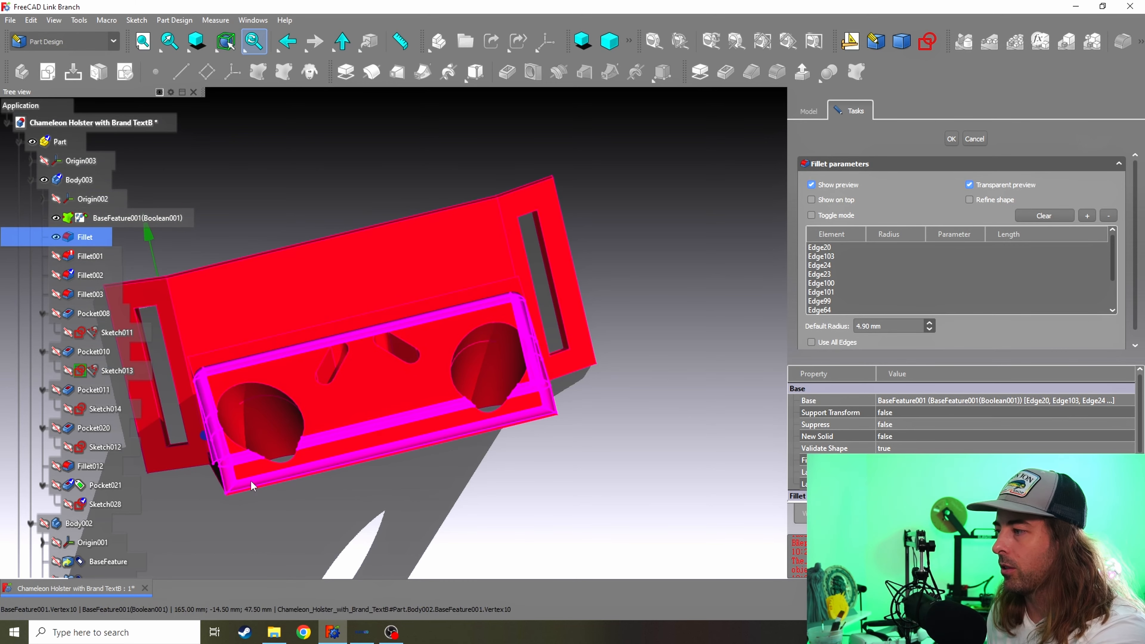
Examine the fillet preview against the base body from several angles, especially the side edges of the triangular shelf.
{"action": "middle_click_drag", "start_coordinate": [479, 527], "coordinate": [250, 133]}
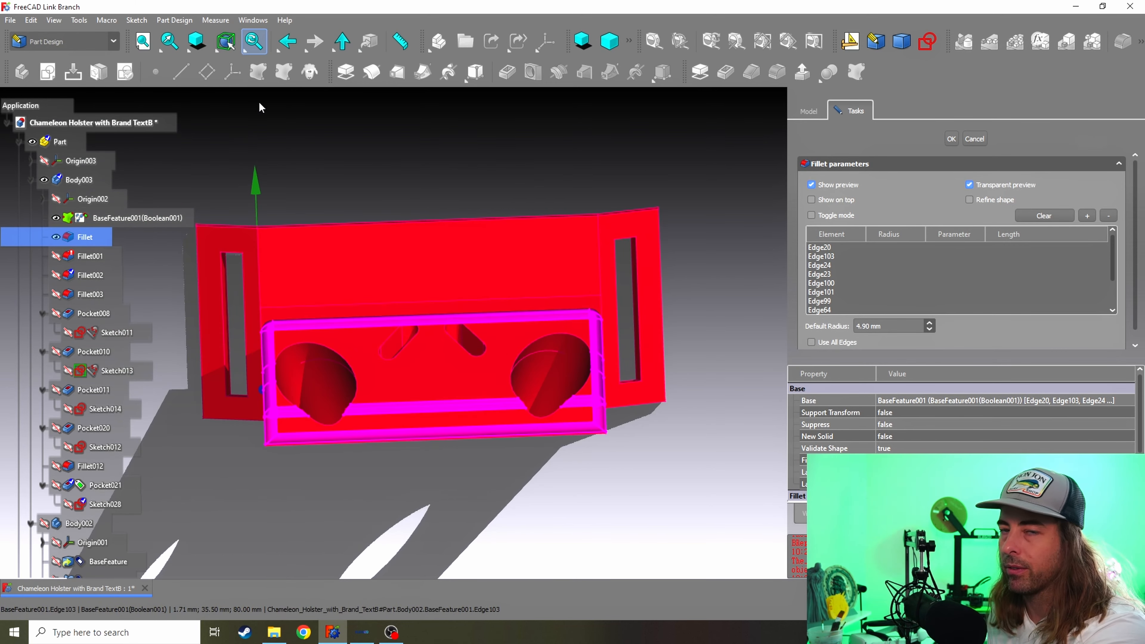
{"action": "middle_click_drag", "start_coordinate": [331, 213], "coordinate": [396, 224]}
{"action": "middle_click_drag", "start_coordinate": [460, 556], "coordinate": [587, 514]}
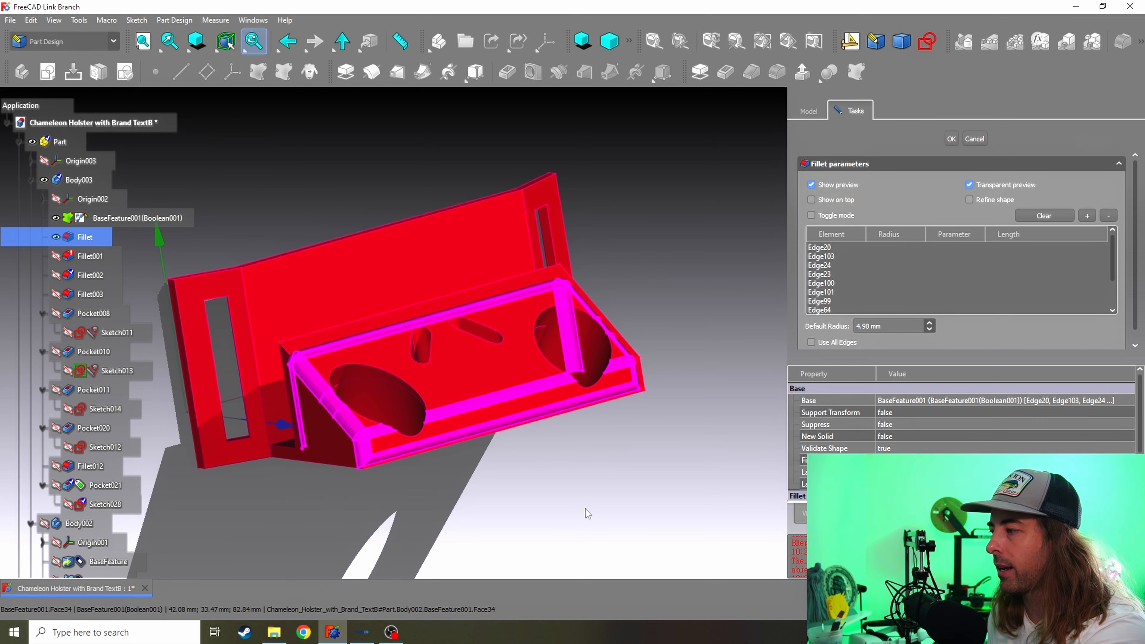
{"action": "middle_click_drag", "start_coordinate": [271, 153], "coordinate": [388, 209]}
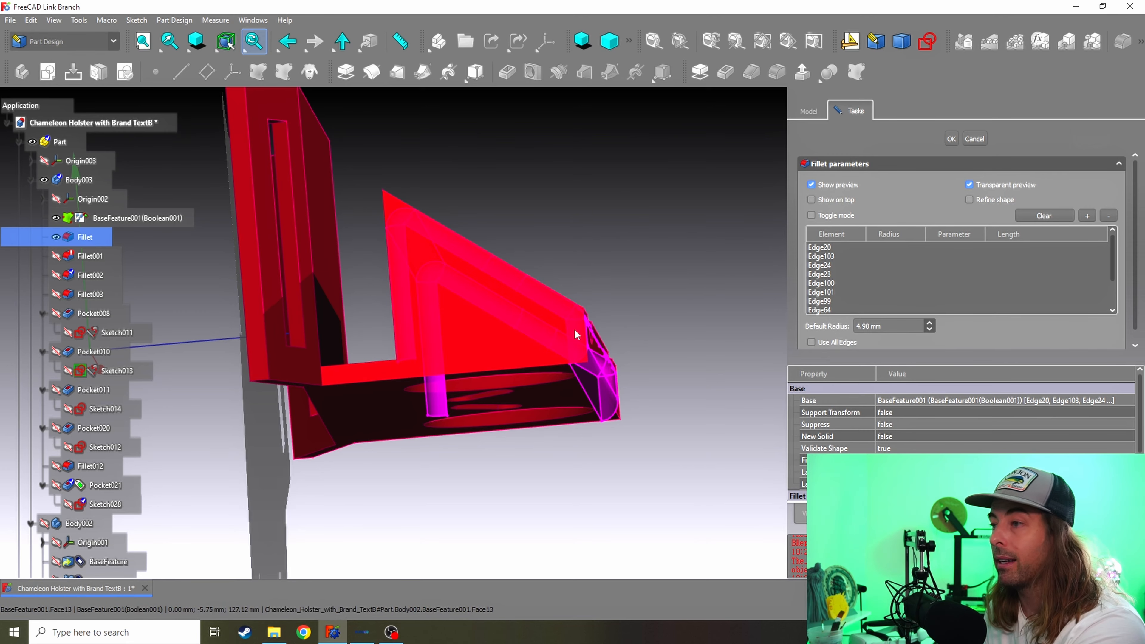
{"action": "scroll", "coordinate": [575, 328], "scroll_direction": "up", "scroll_amount": 5}
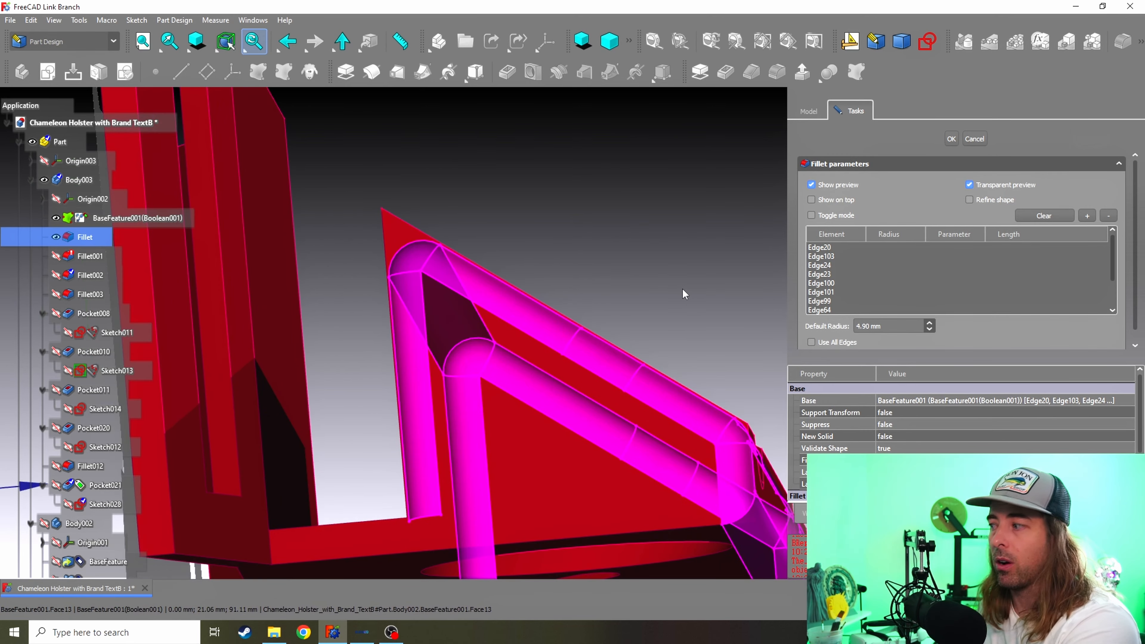
{"action": "middle_click_drag", "start_coordinate": [660, 239], "coordinate": [657, 186]}
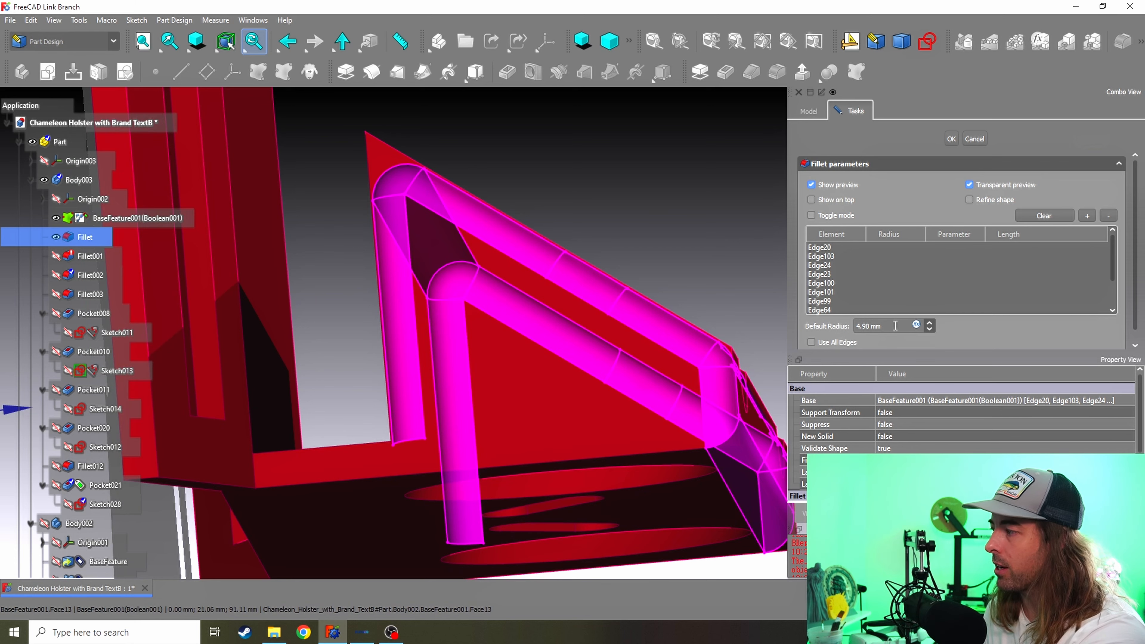
Review the fillet's edge references one by one, including Edge20, Edge103, Edge24, Edge23 and Edge101.
{"action": "left_click", "coordinate": [821, 247]}
{"action": "left_click", "coordinate": [822, 256]}
{"action": "left_click", "coordinate": [825, 265]}
{"action": "left_click", "coordinate": [825, 274]}
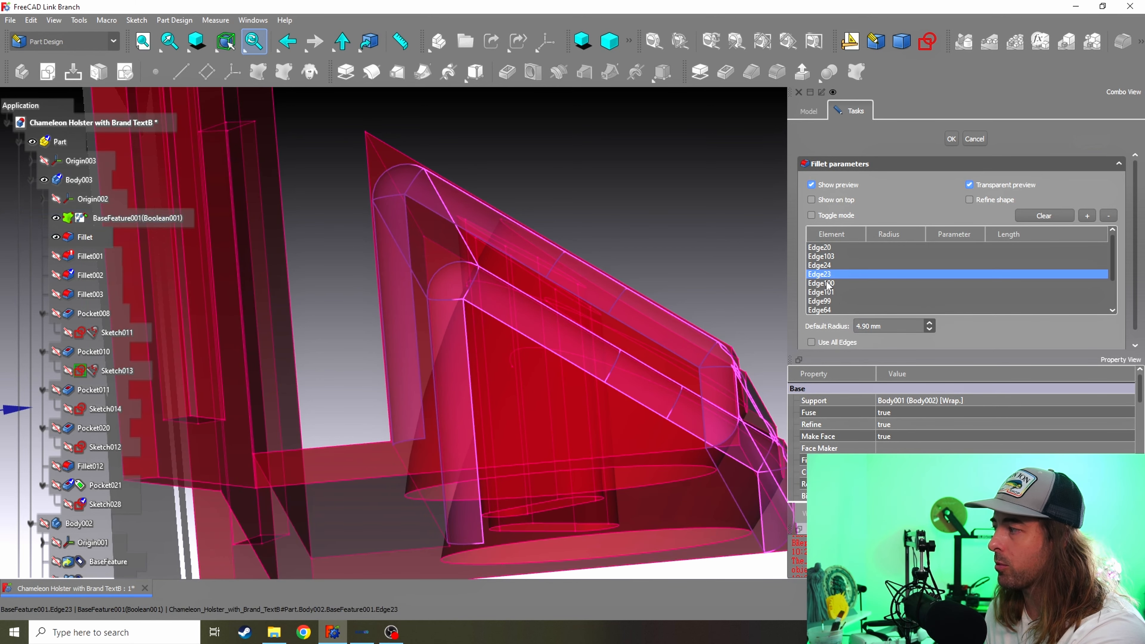
{"action": "left_click", "coordinate": [834, 293]}
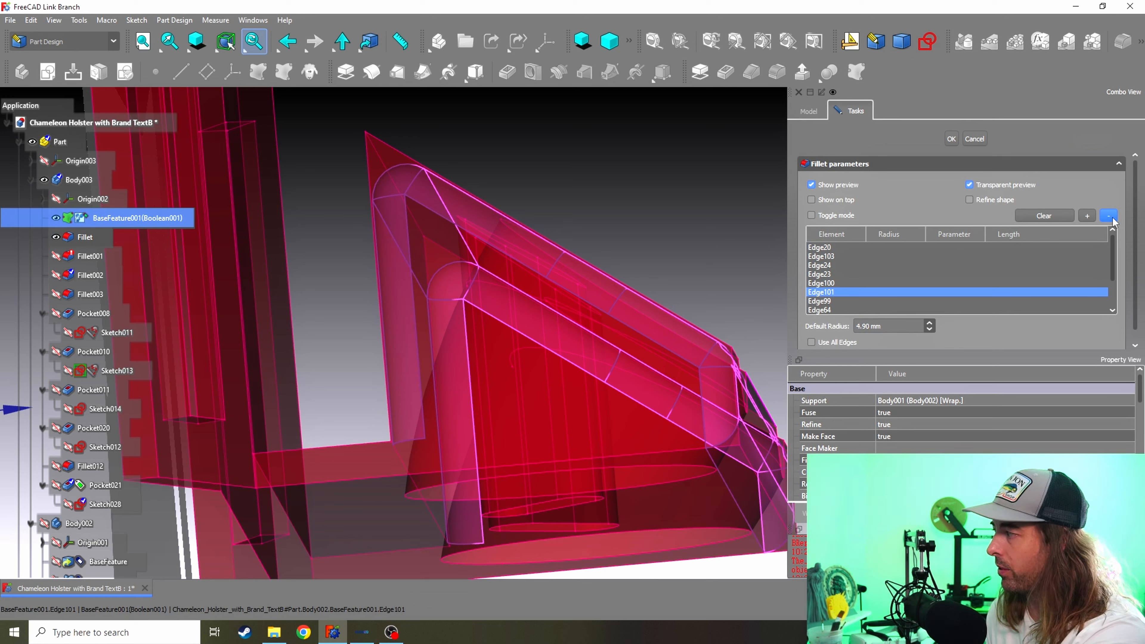
{"action": "left_click", "coordinate": [820, 251]}
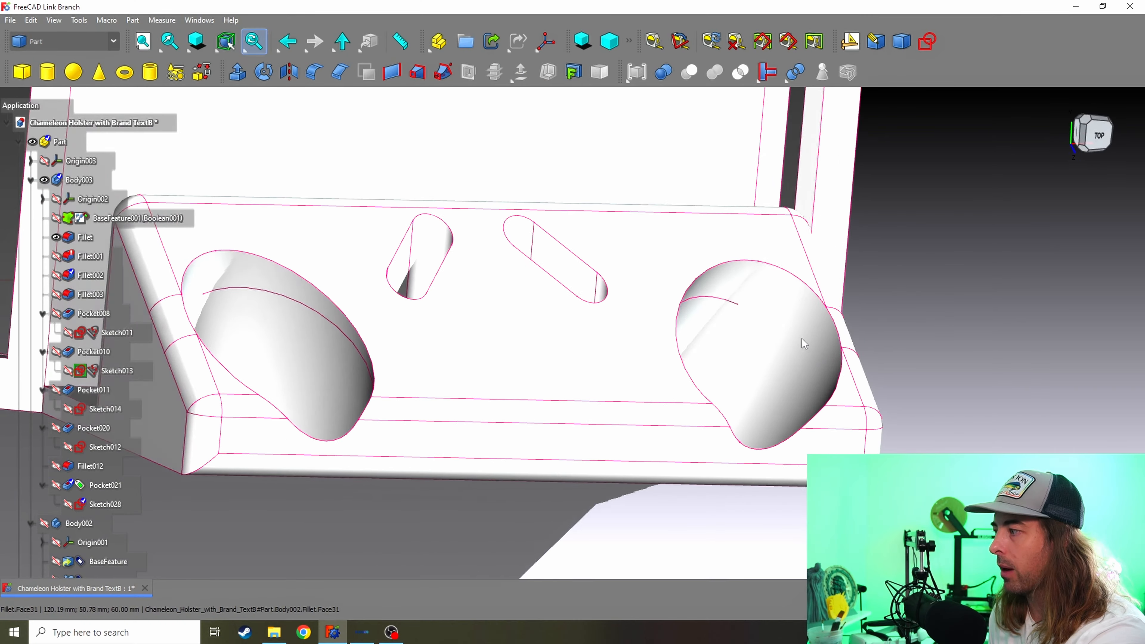
Inspect the filleted shelf from both sides and close up where its rear vertical edge meets the base plate.
{"action": "middle_click_drag", "start_coordinate": [800, 340], "coordinate": [340, 333]}
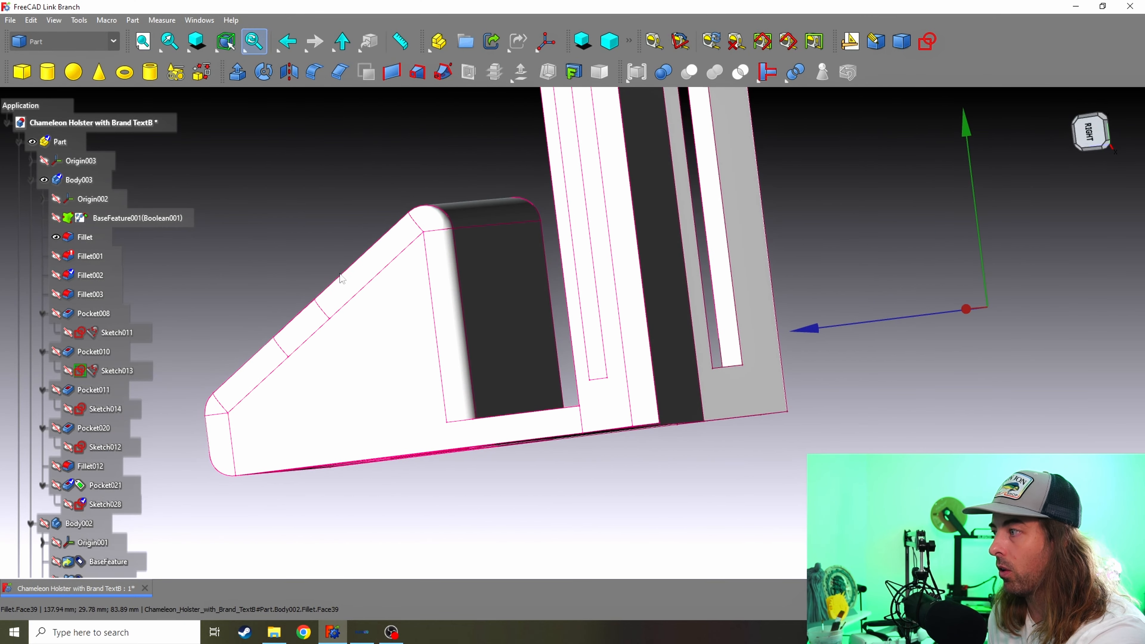
{"action": "middle_click_drag", "start_coordinate": [266, 419], "coordinate": [702, 297]}
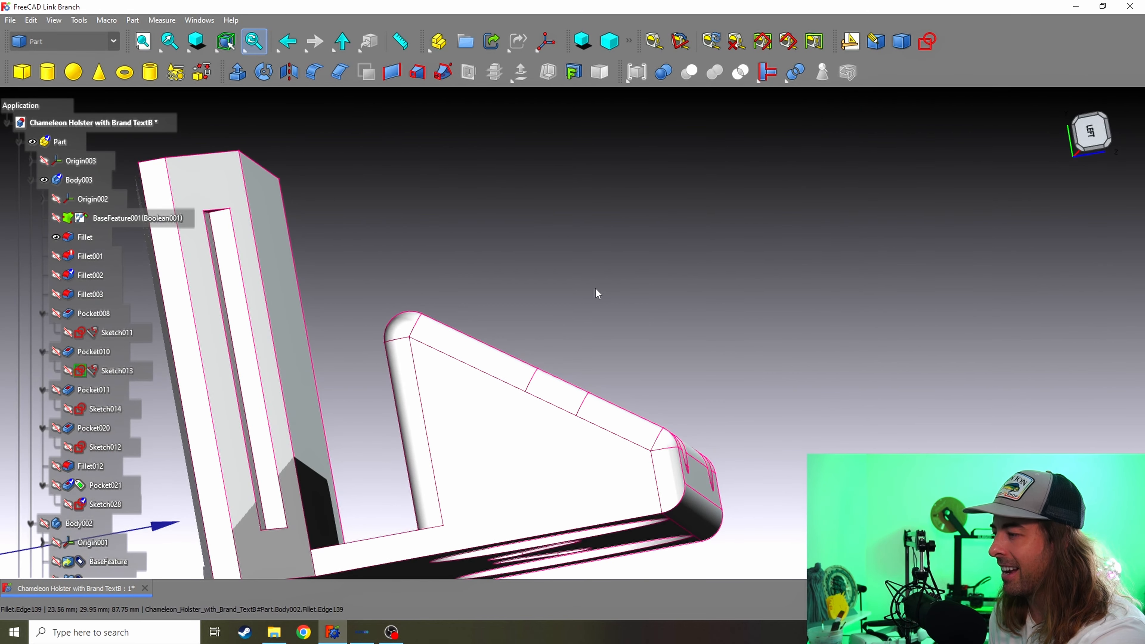
{"action": "middle_click_drag", "start_coordinate": [598, 293], "coordinate": [793, 251]}
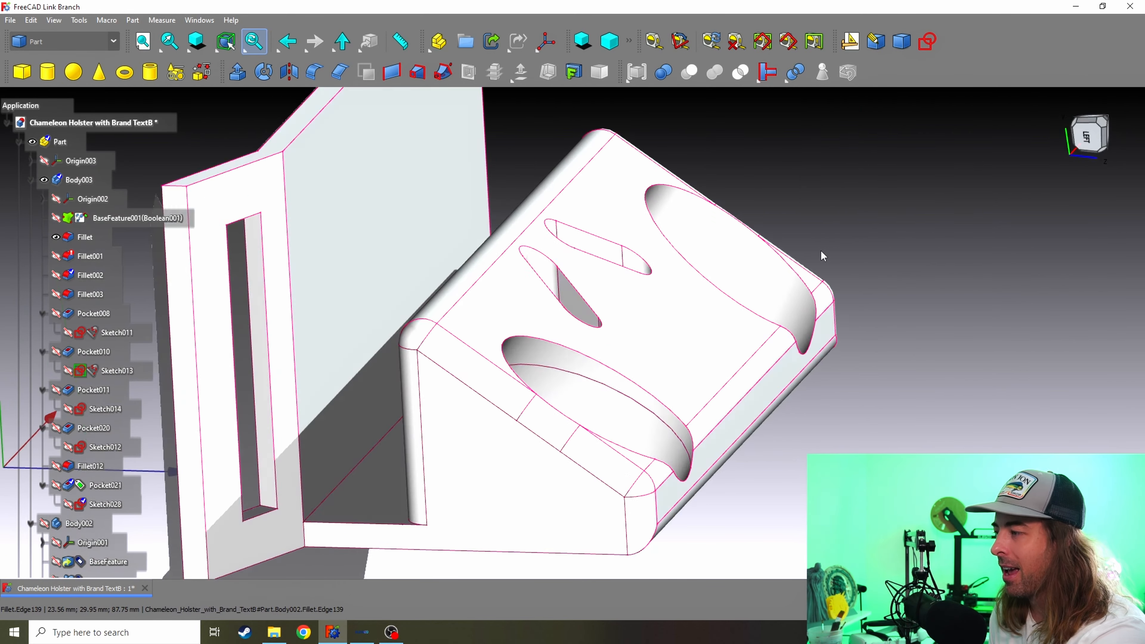
{"action": "scroll", "coordinate": [792, 251], "scroll_direction": "up", "scroll_amount": 5}
{"action": "middle_click_drag", "start_coordinate": [681, 322], "coordinate": [740, 199]}
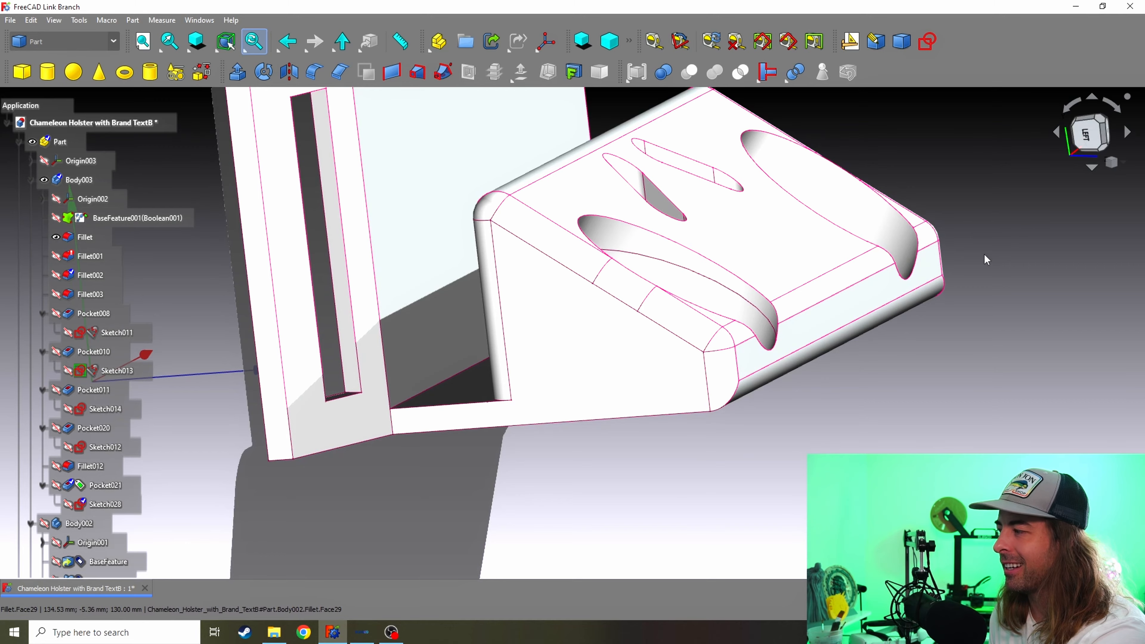
{"action": "middle_click_drag", "start_coordinate": [986, 260], "coordinate": [601, 459]}
{"action": "scroll", "coordinate": [601, 459], "scroll_direction": "up", "scroll_amount": 3}
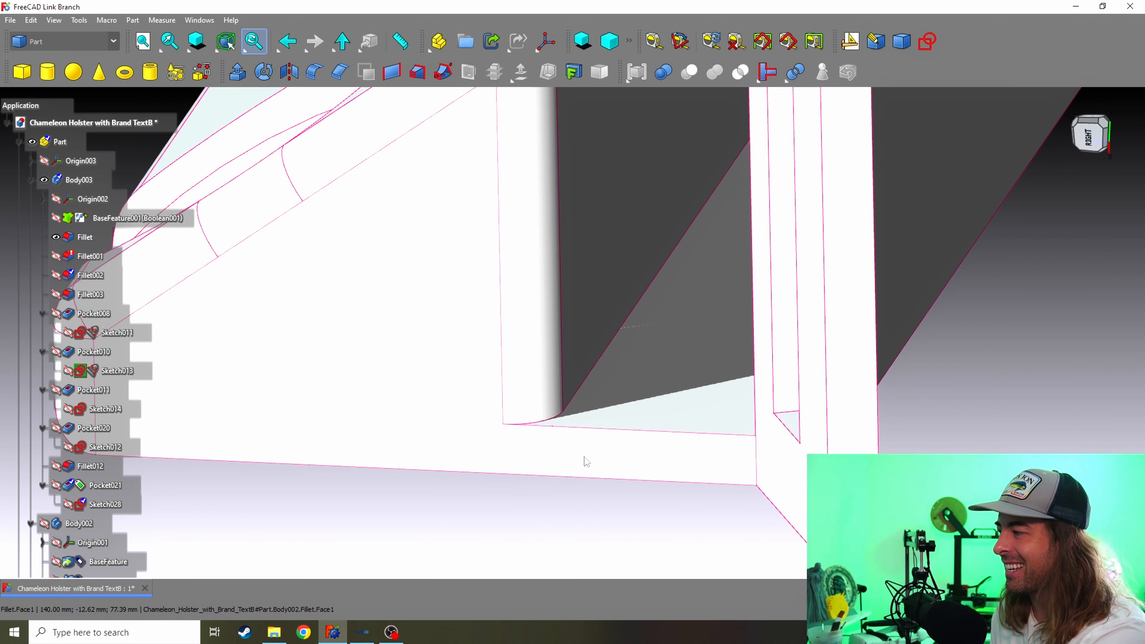
{"action": "scroll", "coordinate": [586, 306], "scroll_direction": "up", "scroll_amount": 3}
{"action": "middle_click_drag", "start_coordinate": [676, 354], "coordinate": [660, 392]}
{"action": "scroll", "coordinate": [392, 356], "scroll_direction": "down", "scroll_amount": 3}
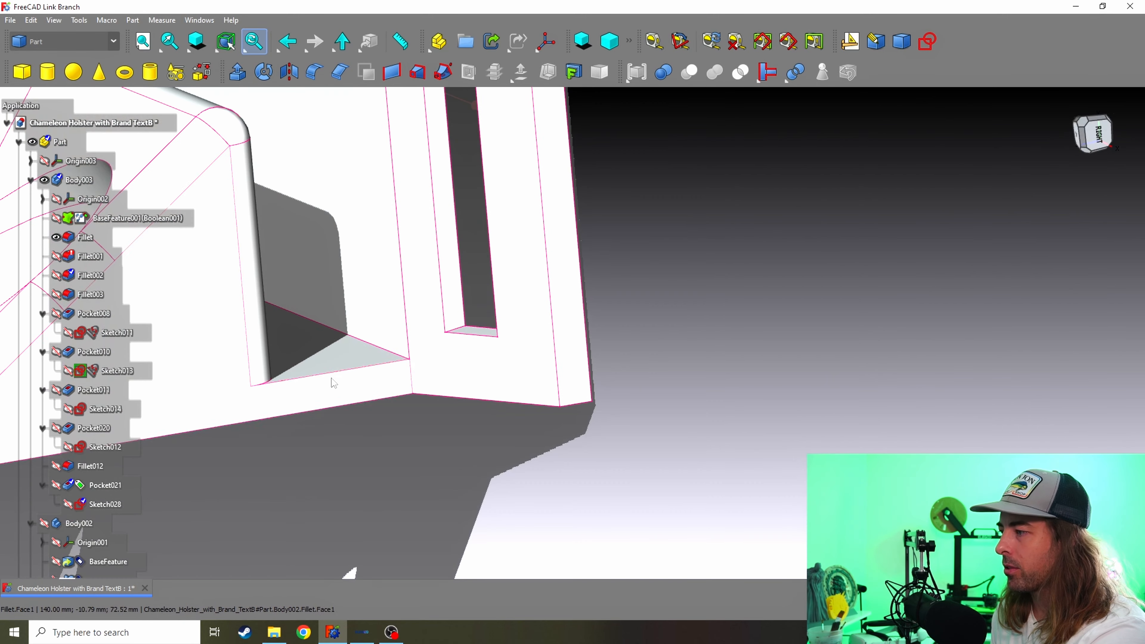
{"action": "scroll", "coordinate": [753, 249], "scroll_direction": "down", "scroll_amount": 3}
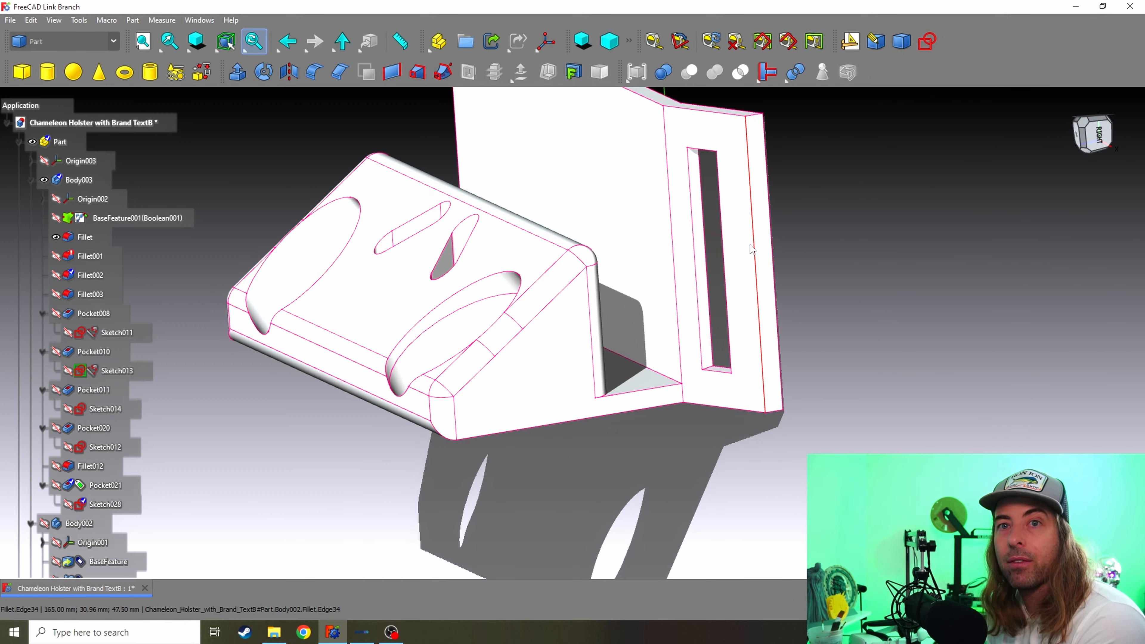